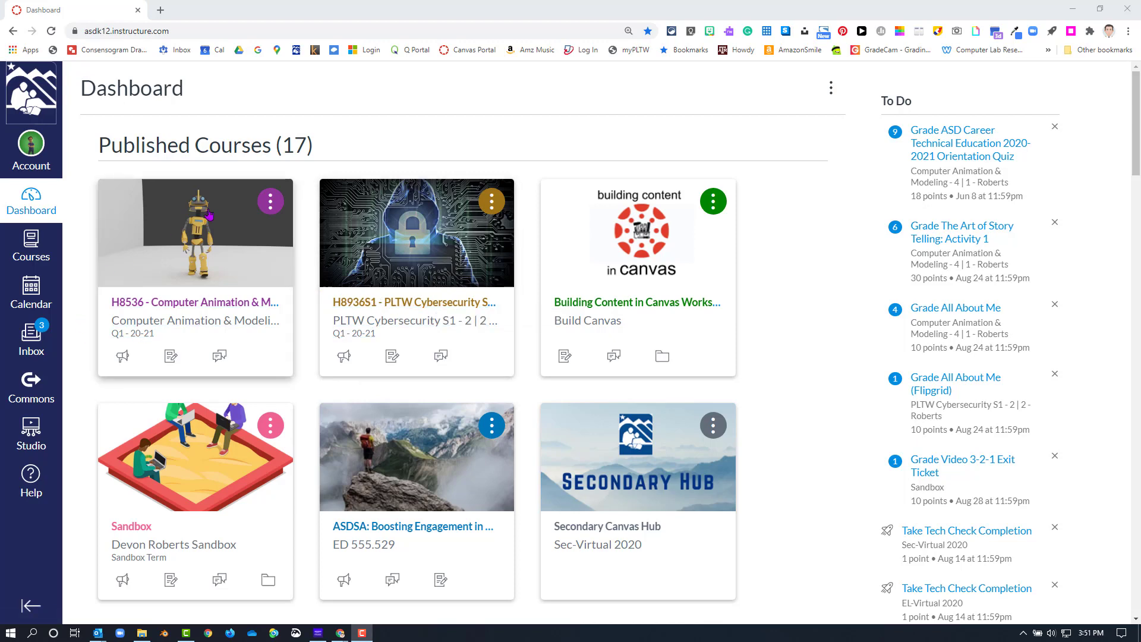
- In the Sandbox course, add a new assignment named "Kami Demo Assignment" to the Canvas Studio Demo Module
left_click(143, 528)
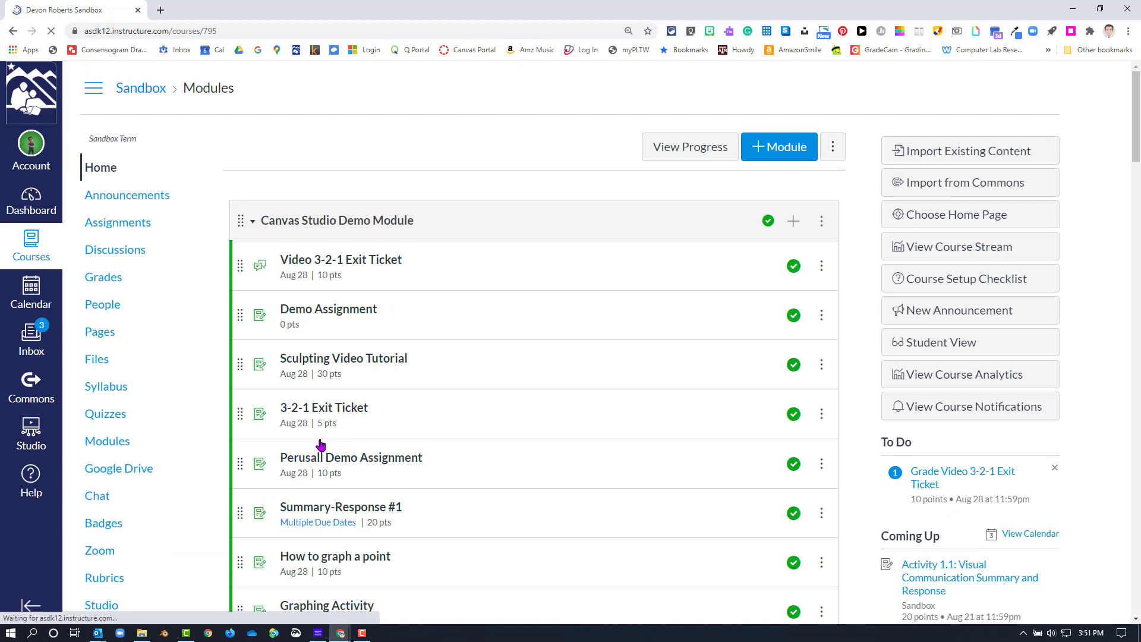
left_click(794, 223)
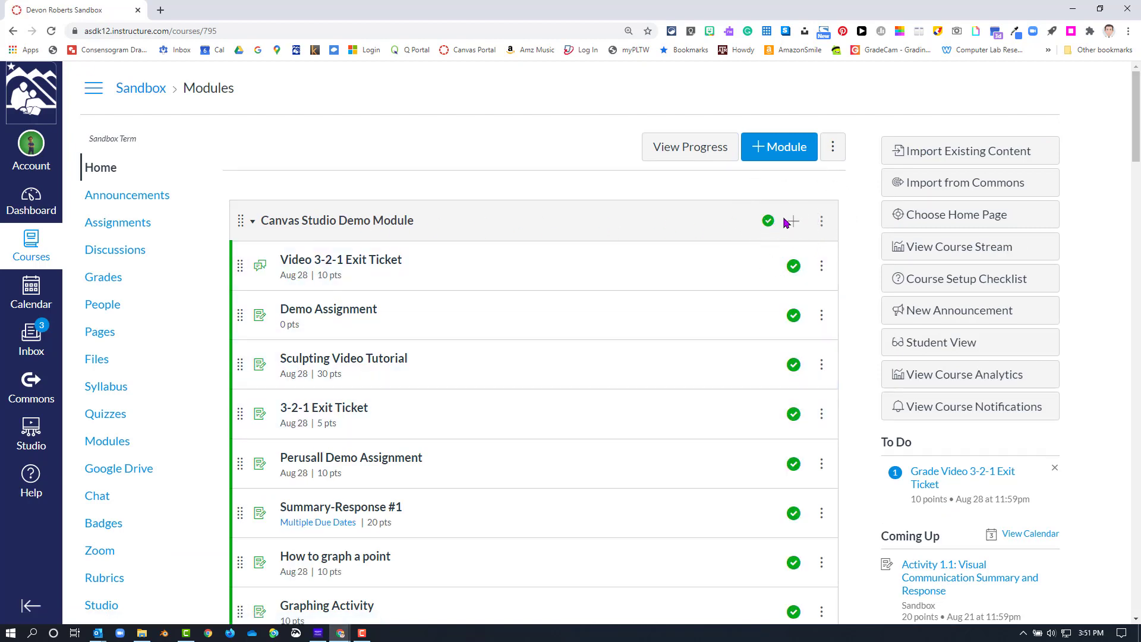
left_click(795, 222)
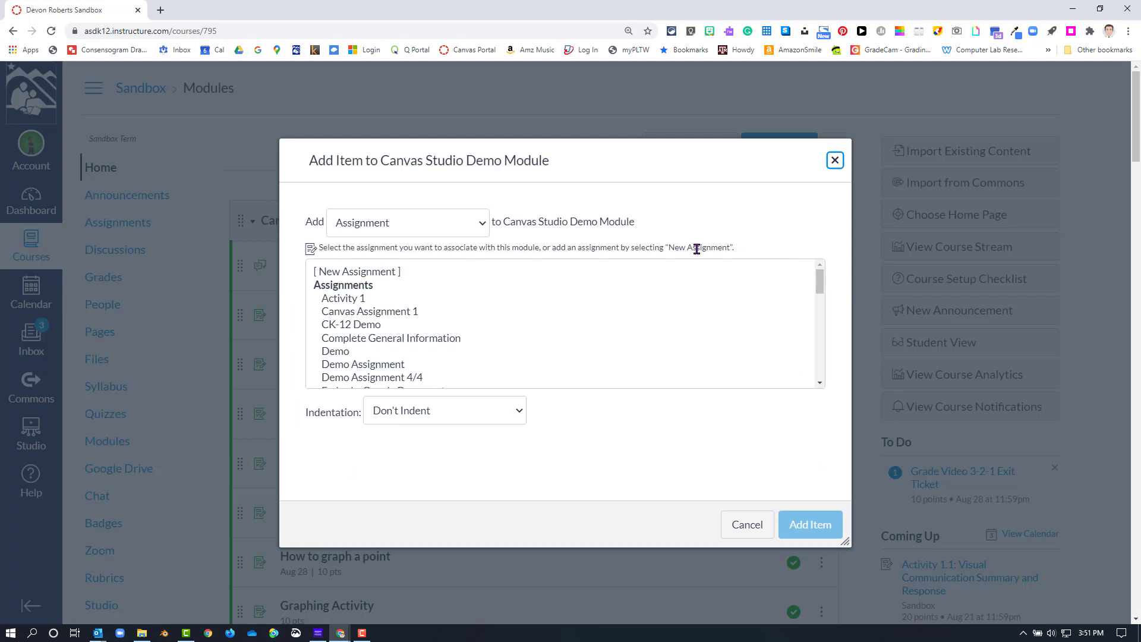
left_click(369, 272)
left_click(425, 415)
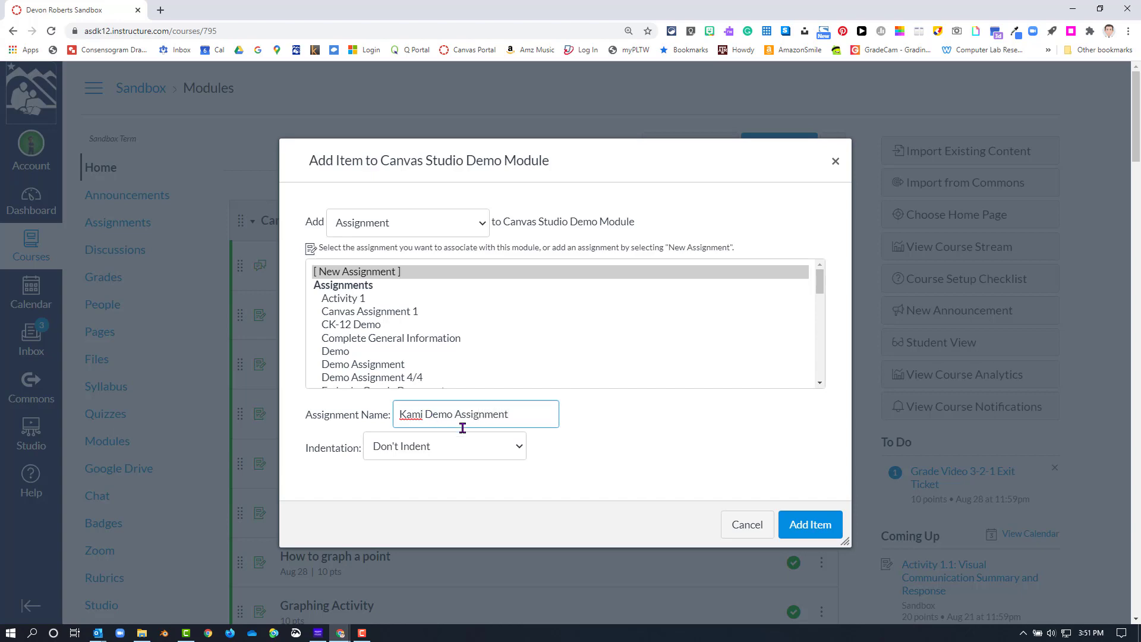
left_click(809, 526)
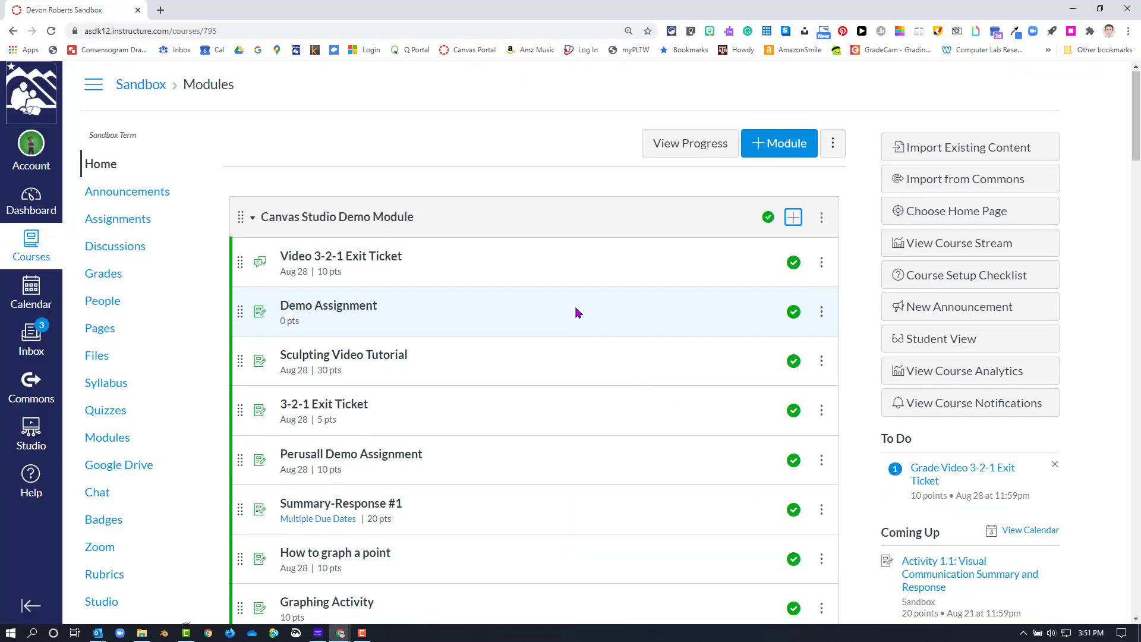
- Publish the new Kami Demo Assignment at the end of the Canvas Studio Demo Module
scroll(576, 312, "down", 7)
key("ctrl")
key("ctrl")
key("ctrl")
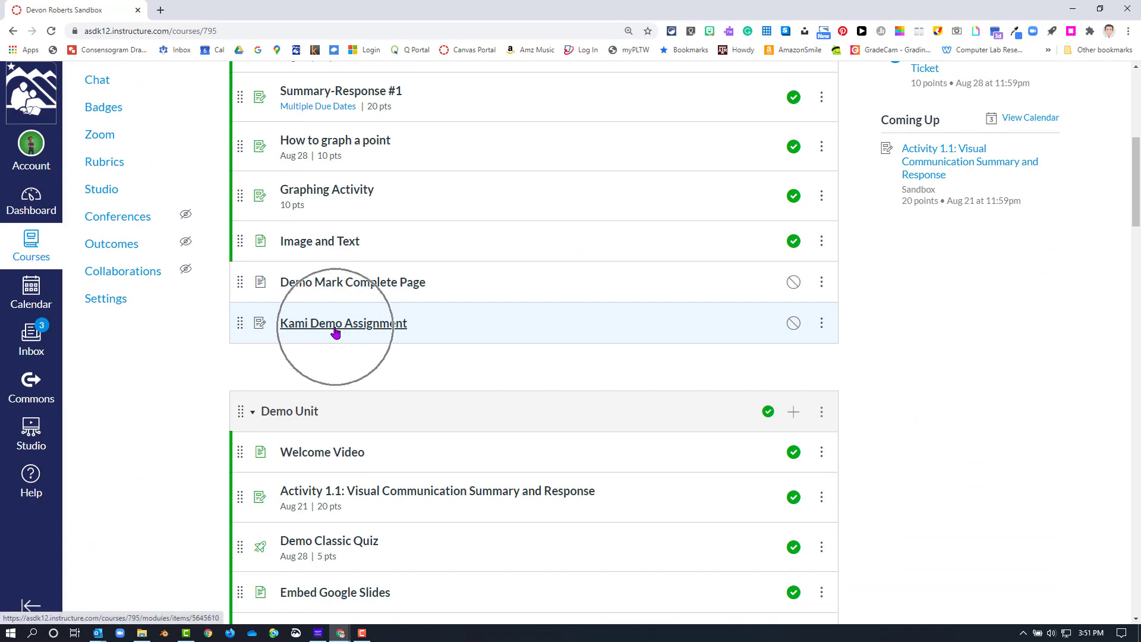
left_click(794, 322)
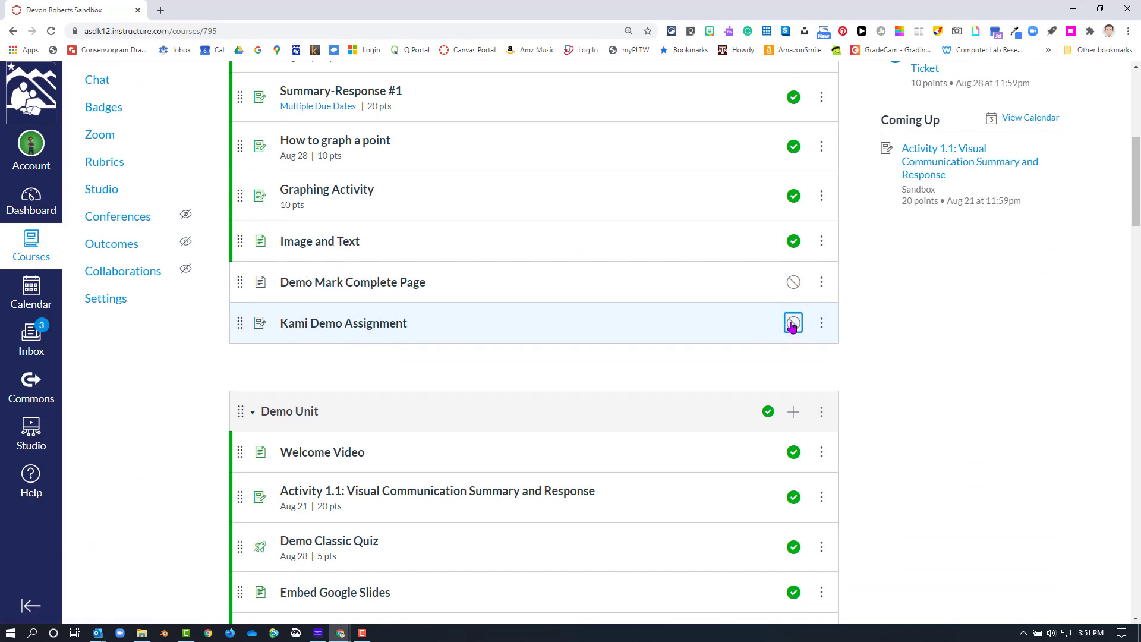
- Open Kami Demo Assignment for editing and enter "[Directions]" as its description
left_click(325, 328)
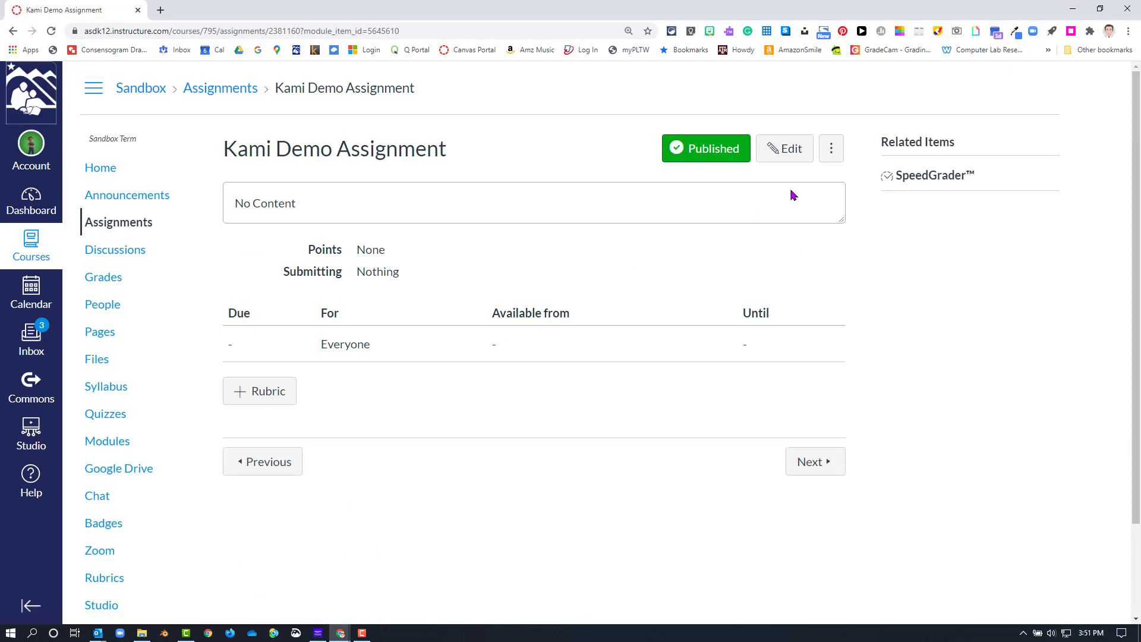
left_click(783, 156)
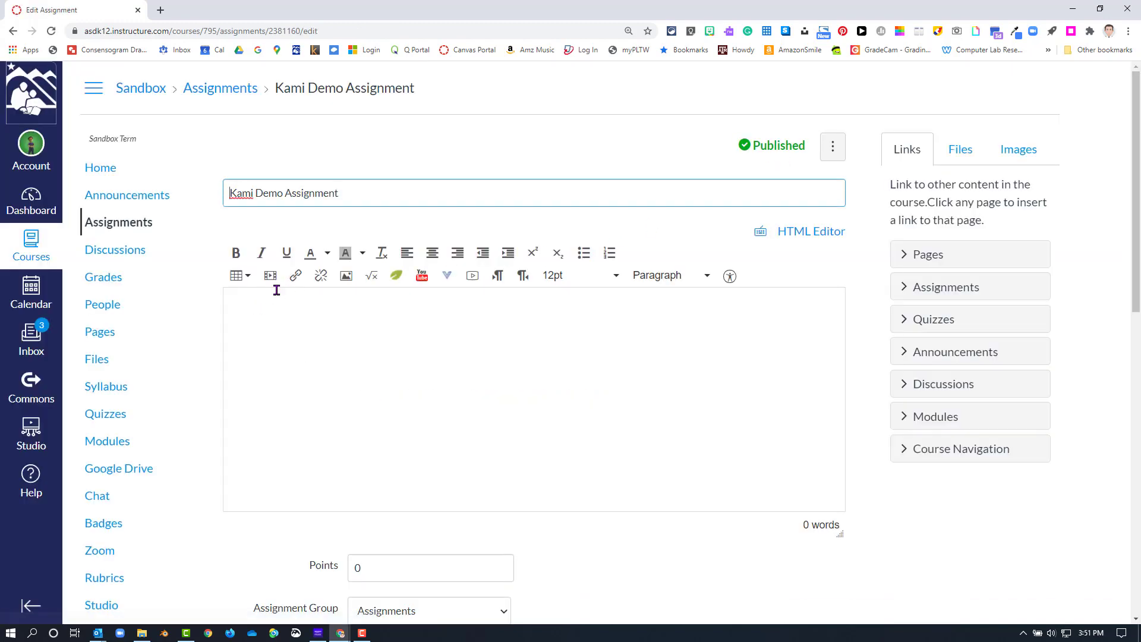
left_click(265, 296)
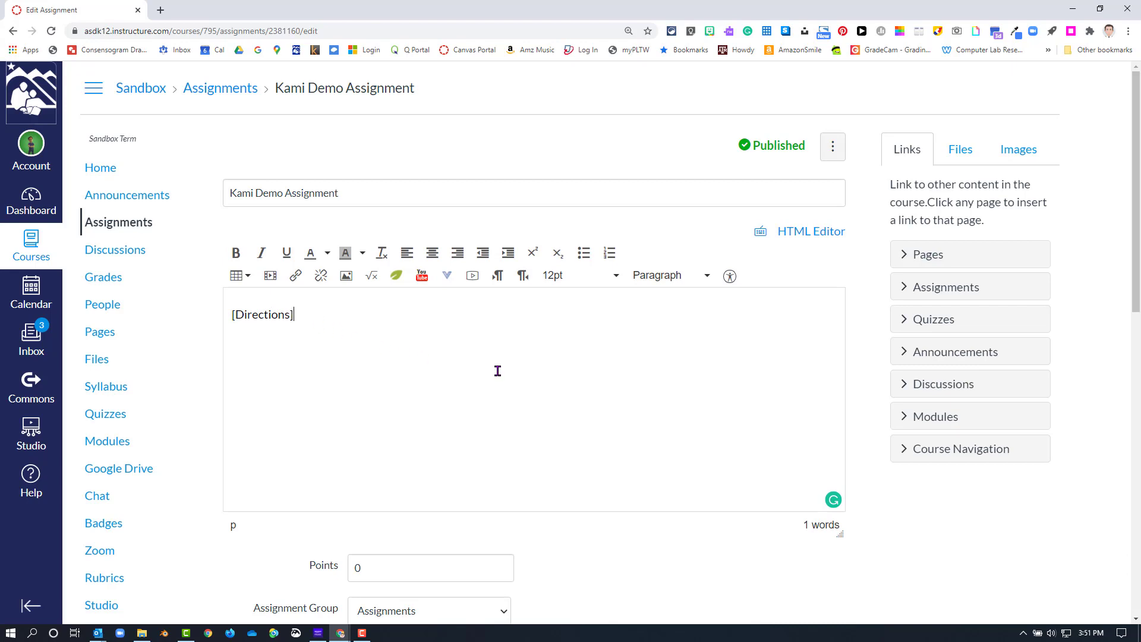
- Set the assignment's points to 10
scroll(498, 371, "down", 7)
left_click_drag(367, 156, 334, 163)
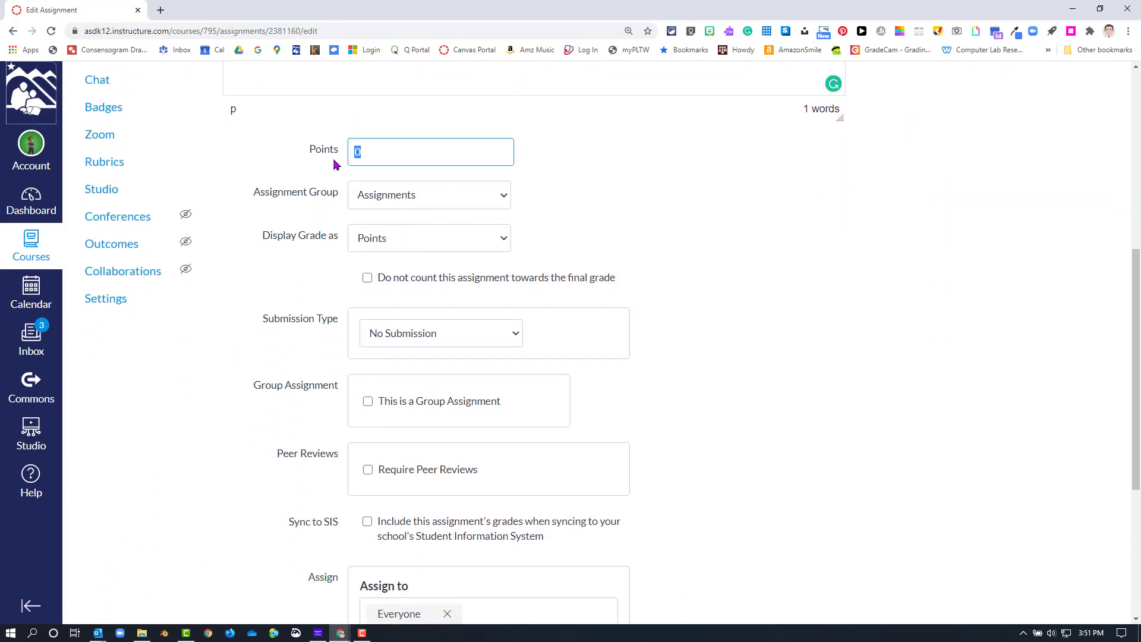
type("10")
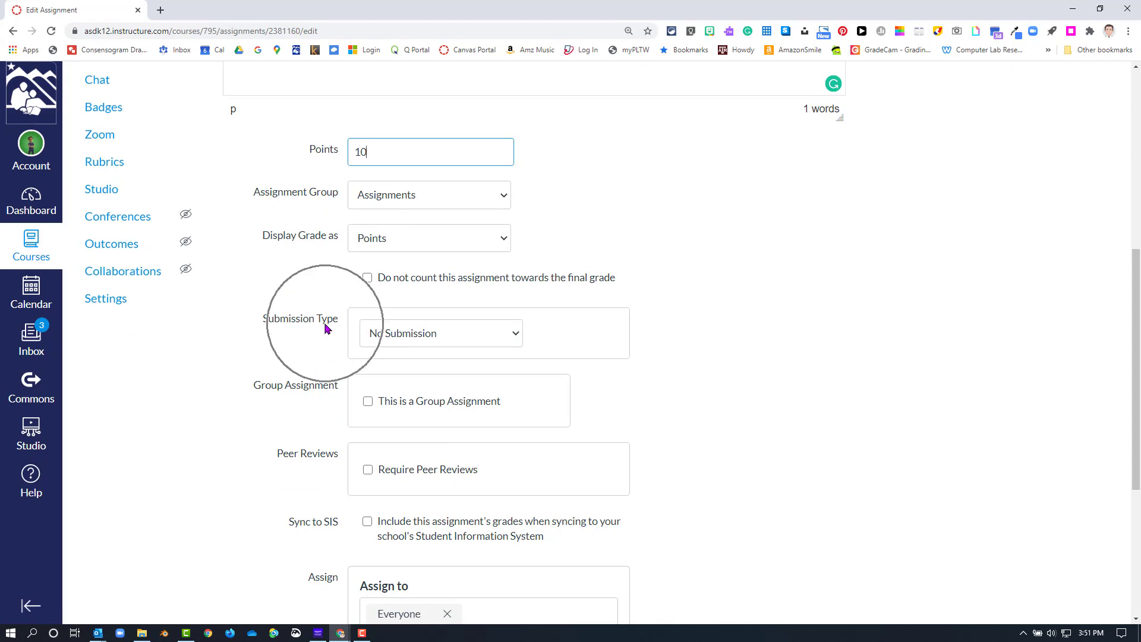
- Set the submission type to External Tool and choose Kami Google Drive Assignment as the tool
left_click(426, 335)
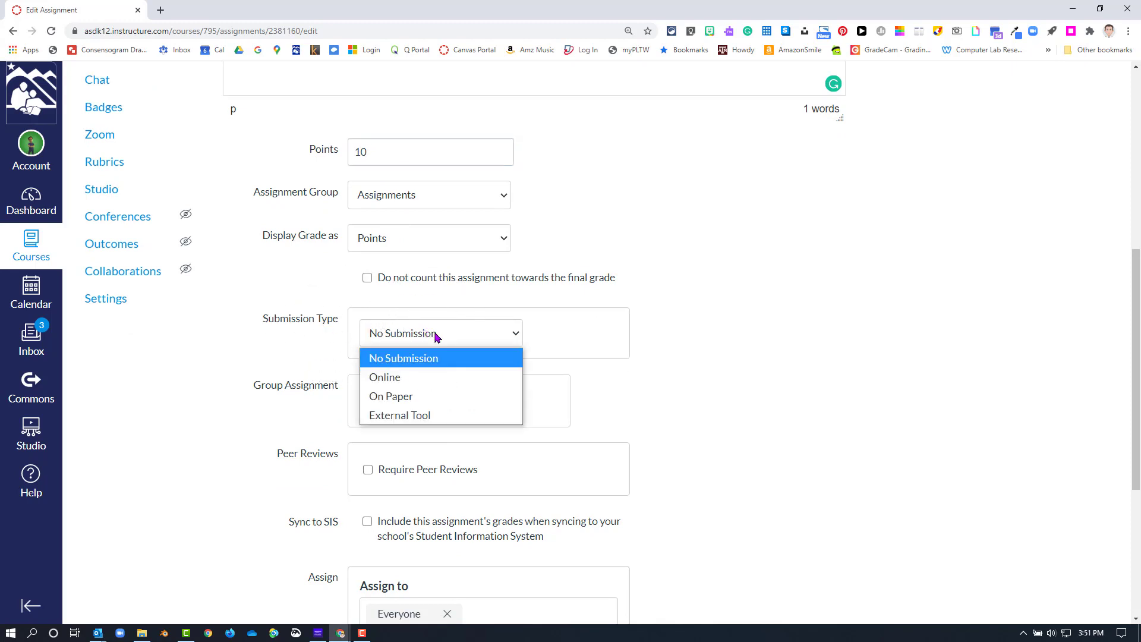
scroll(433, 315, "down", 1)
left_click(431, 274)
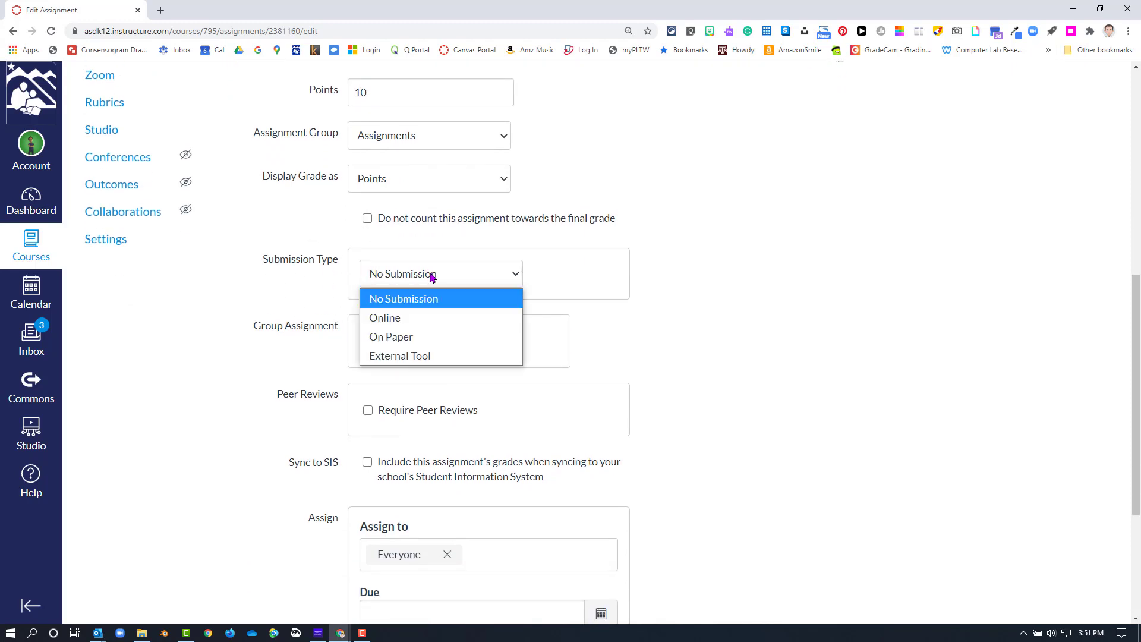
left_click(416, 357)
left_click(598, 365)
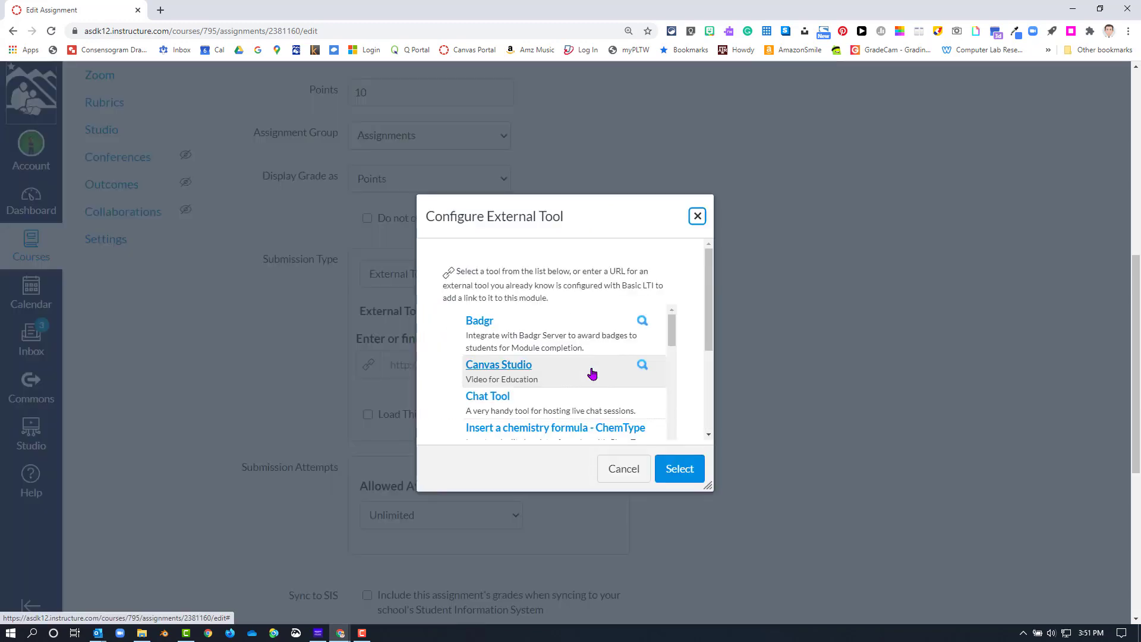
scroll(626, 334, "down", 4)
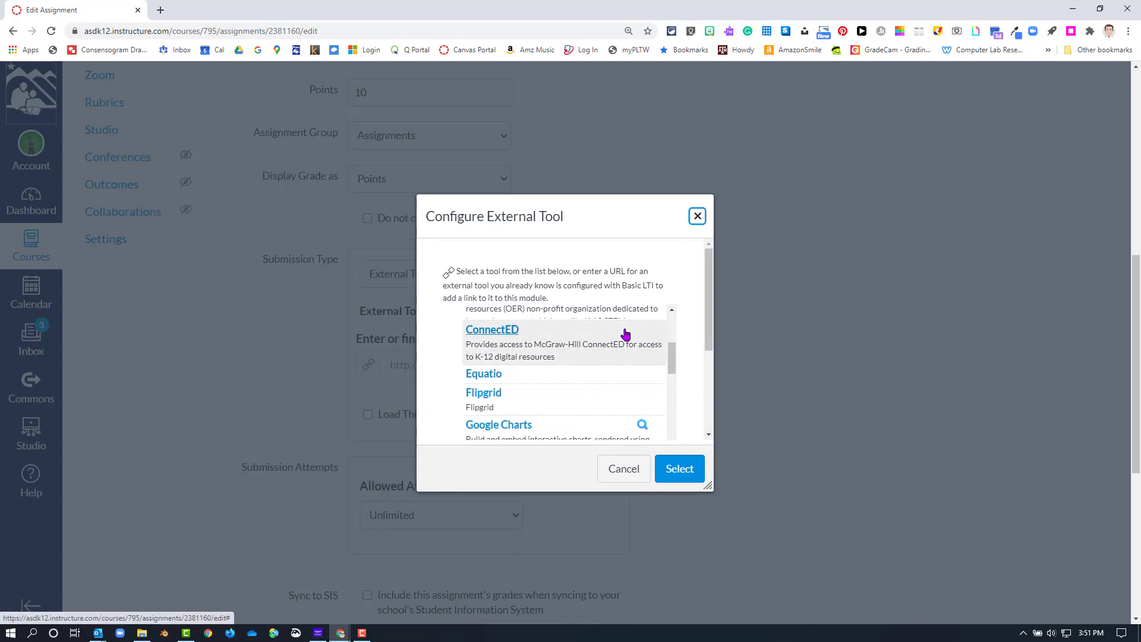
scroll(626, 335, "down", 5)
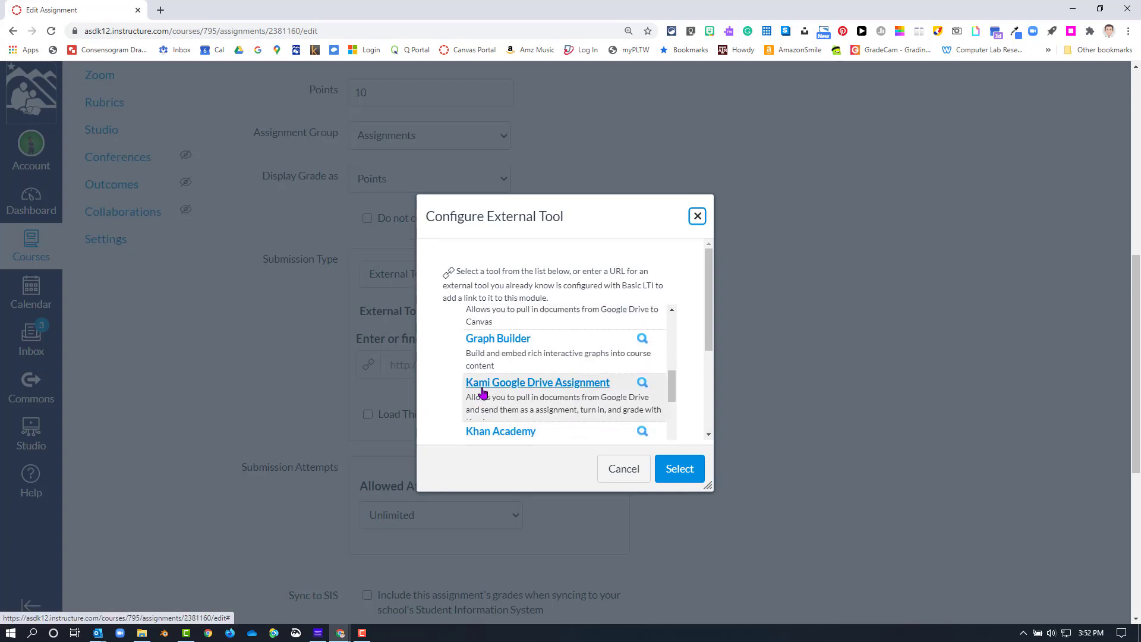
left_click(509, 389)
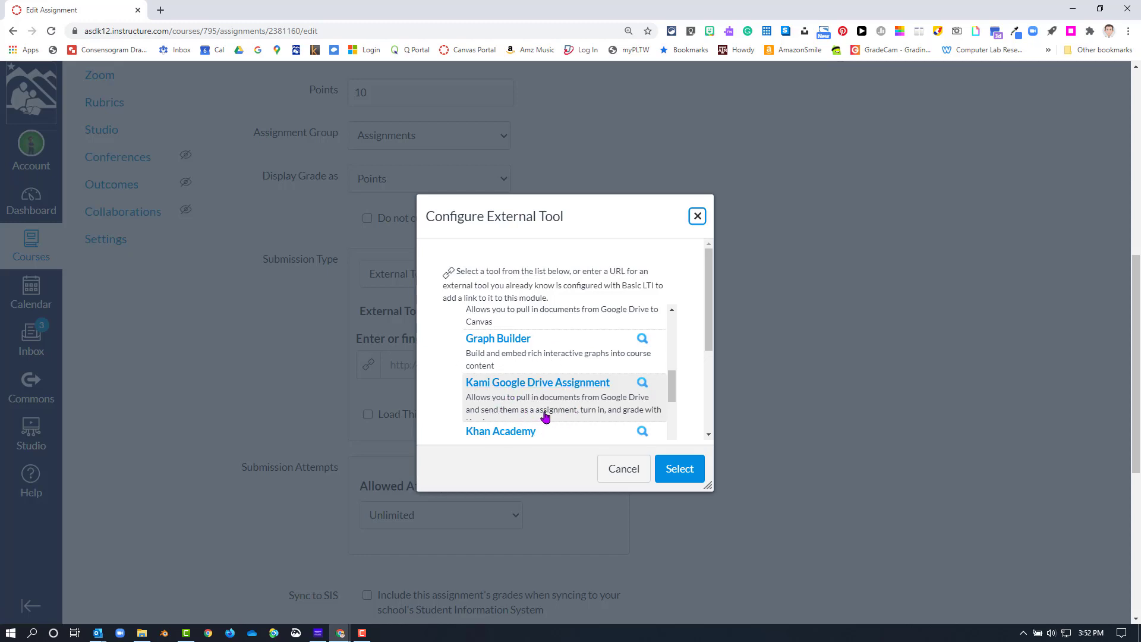
left_click_drag(671, 383, 671, 395)
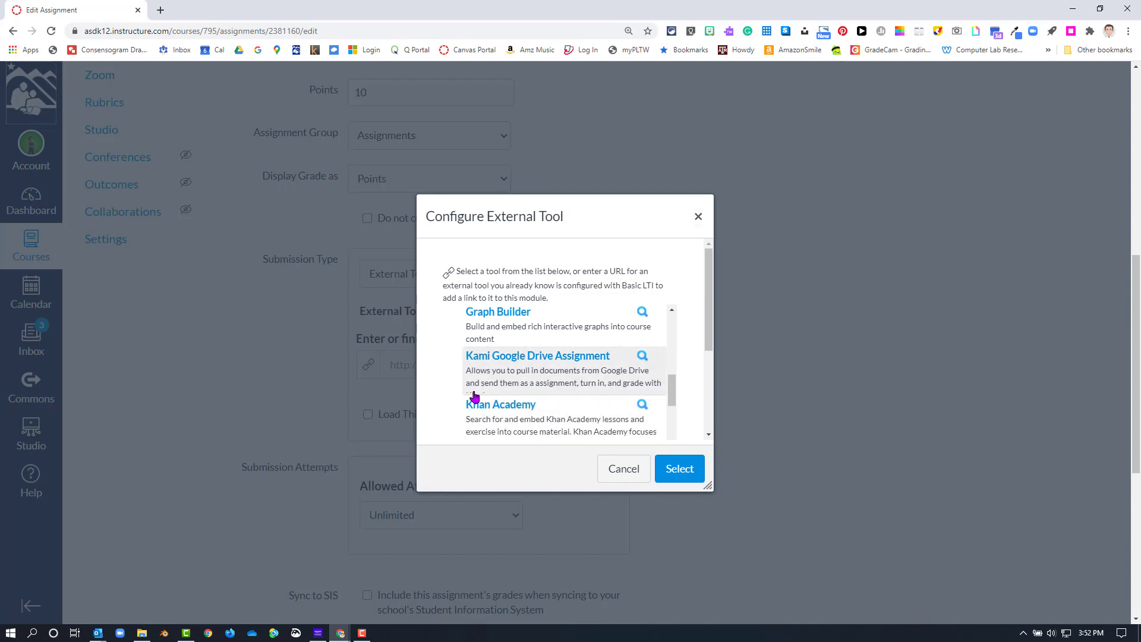
left_click(527, 358)
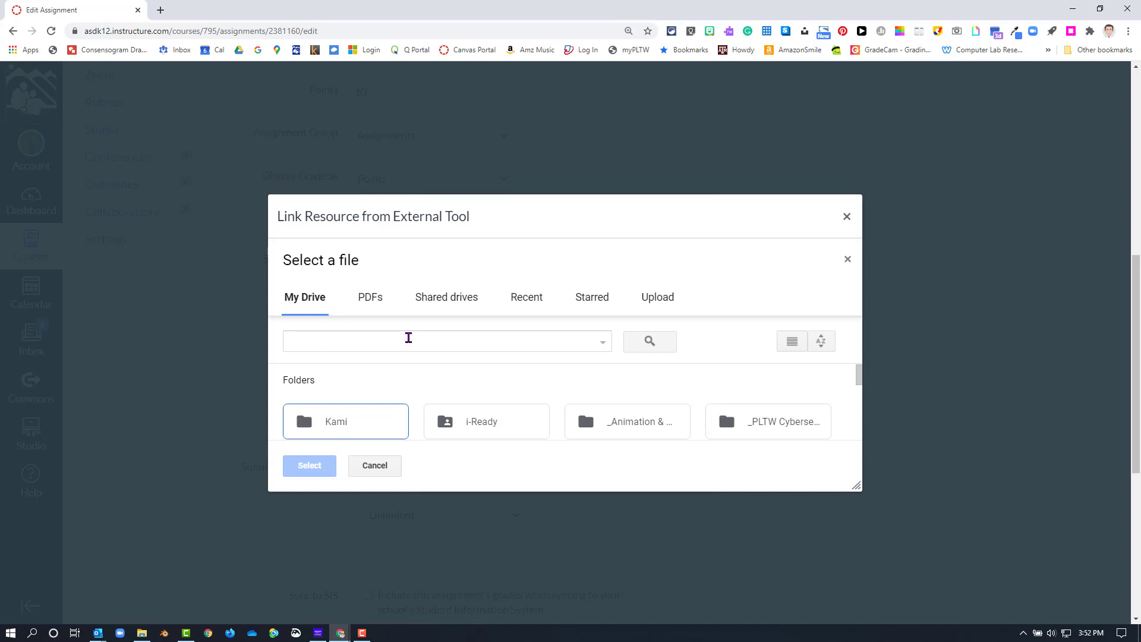
- Upload Sample PDF.pdf from the Downloads folder as the Kami file and confirm the external tool selection
left_click(371, 305)
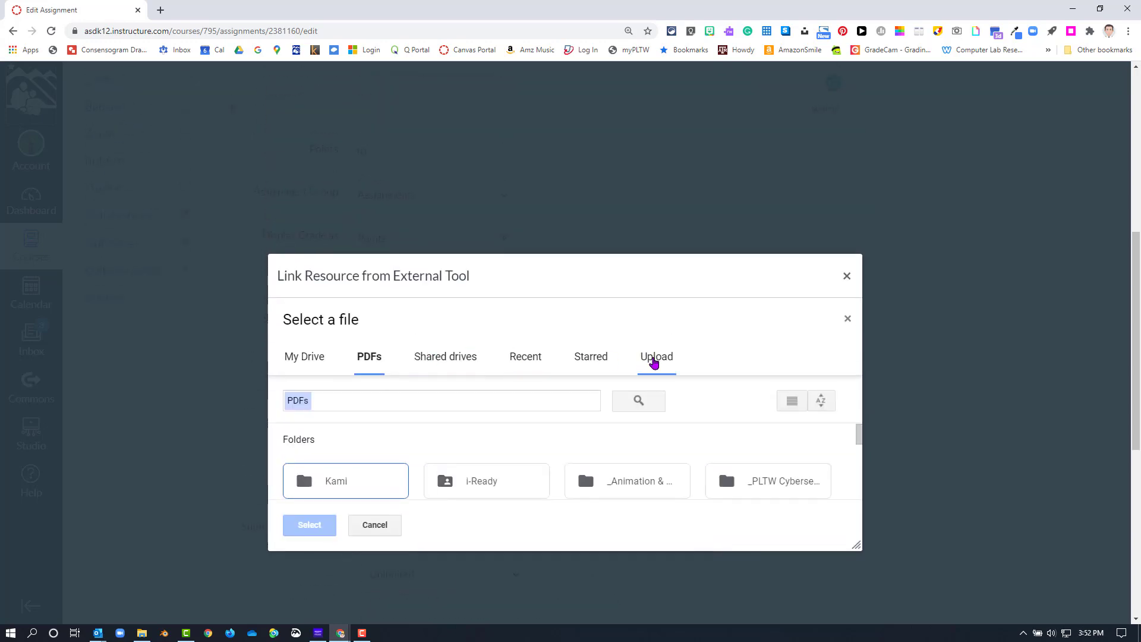
left_click(654, 360)
left_click(578, 464)
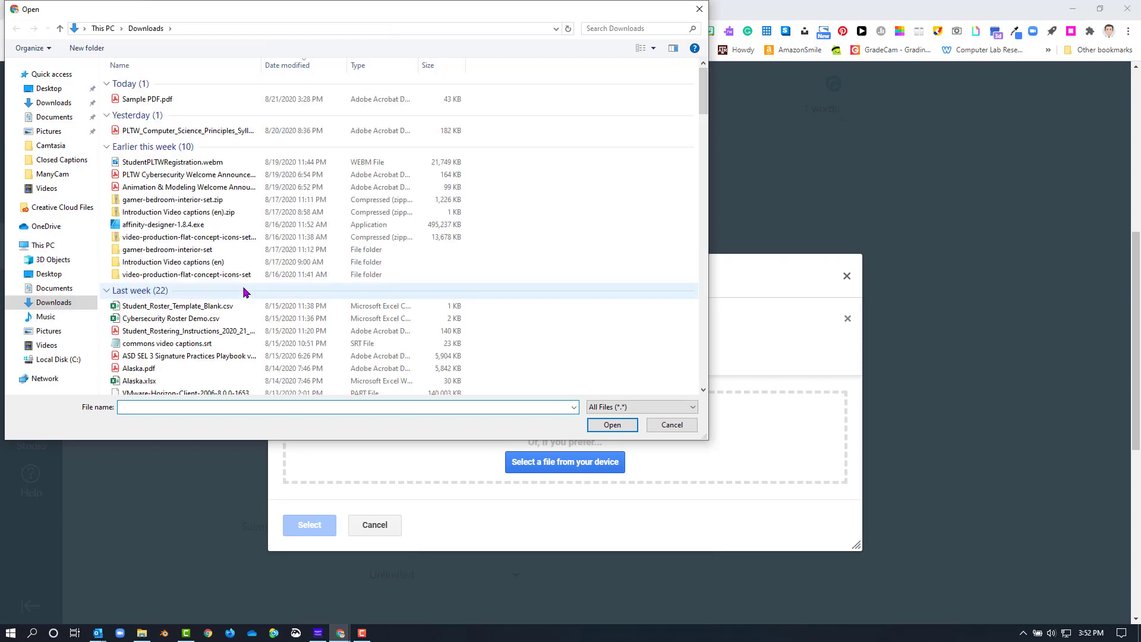
left_click(154, 101)
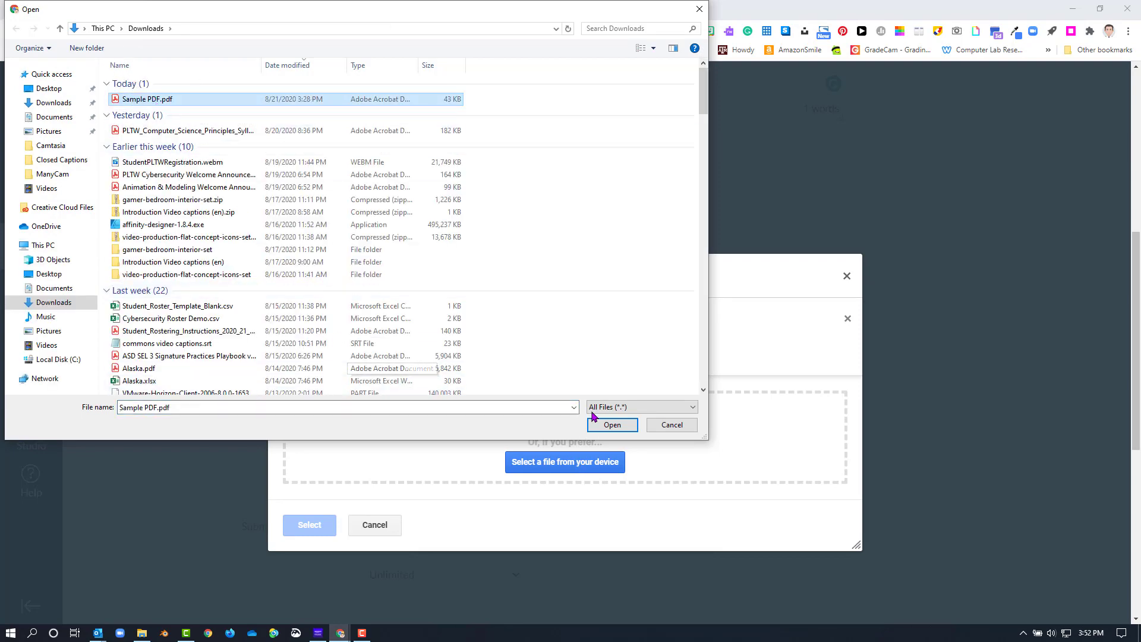
left_click(614, 426)
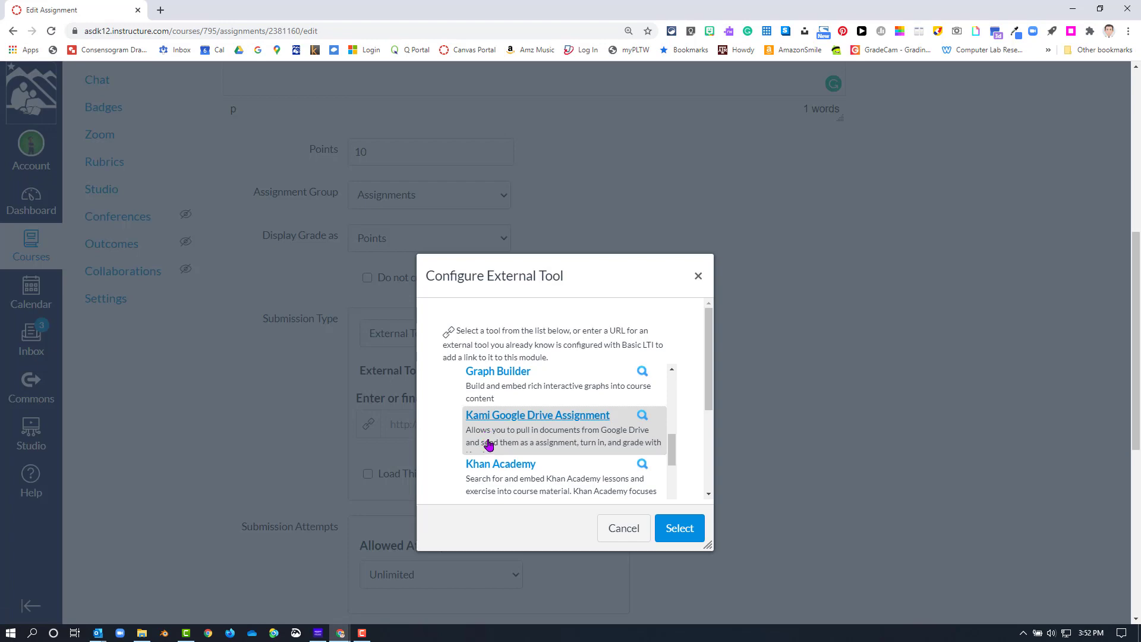
left_click(679, 530)
- Include the assignment's grades in the SIS sync, set the due date to Aug 31 11:59pm, and save the assignment
scroll(669, 523, "down", 4)
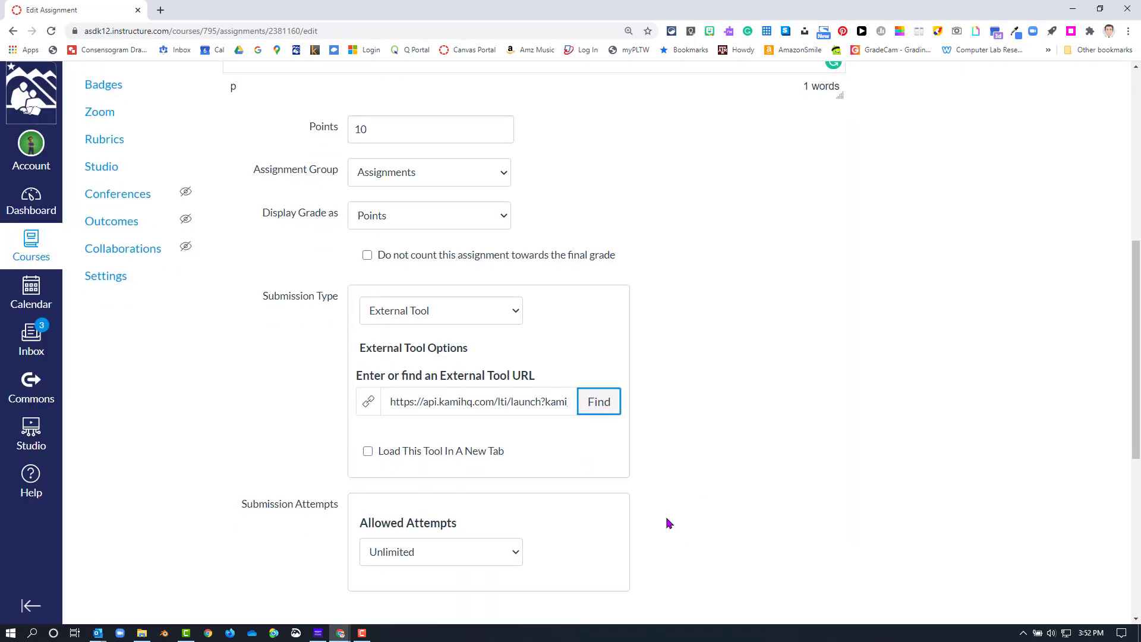
left_click(368, 417)
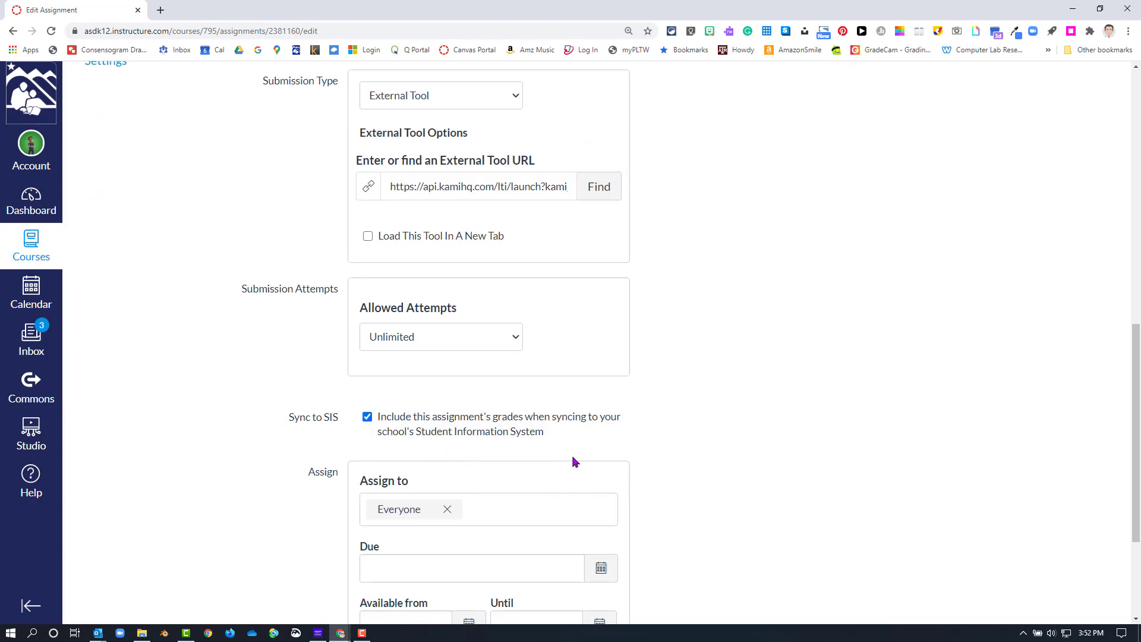
scroll(573, 461, "down", 2)
left_click(595, 455)
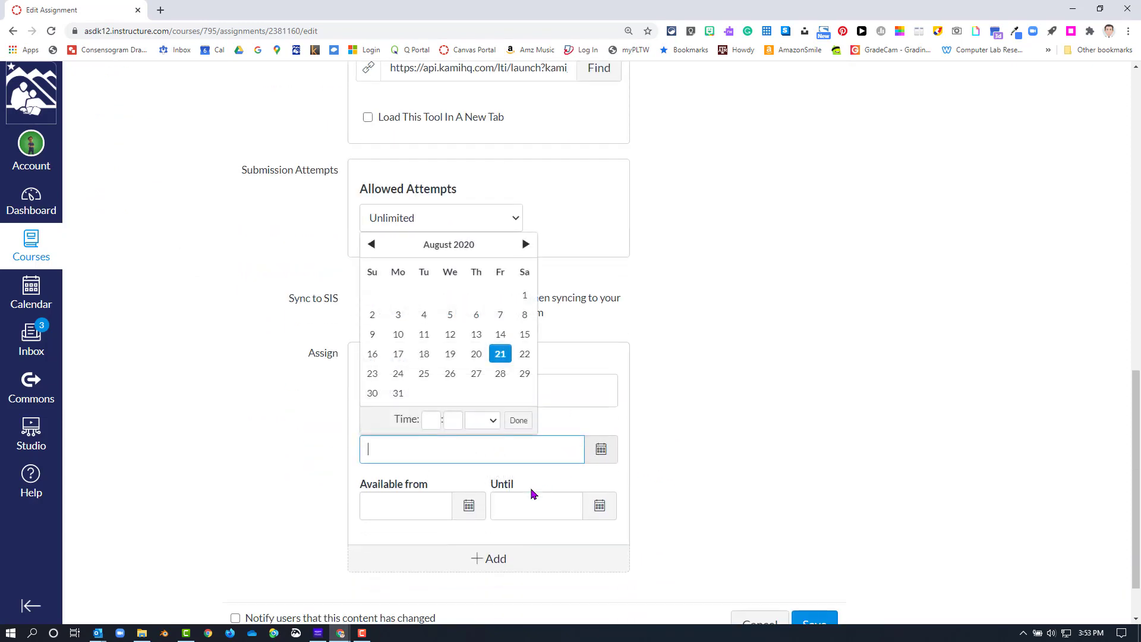
left_click(399, 393)
scroll(746, 450, "down", 1)
scroll(748, 457, "down", 1)
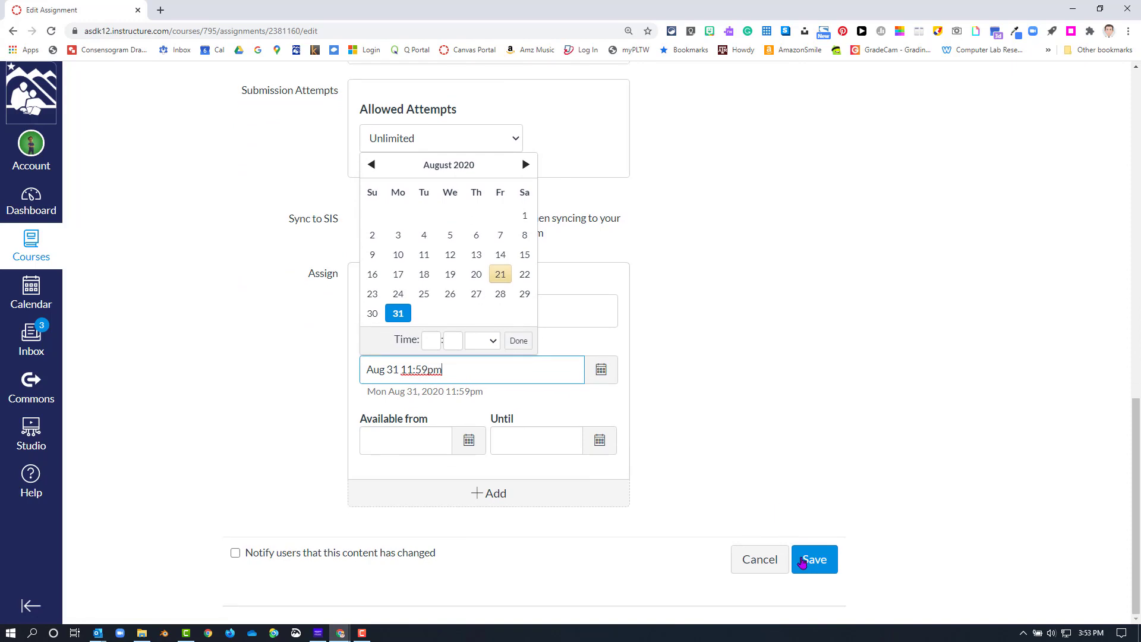
left_click(810, 558)
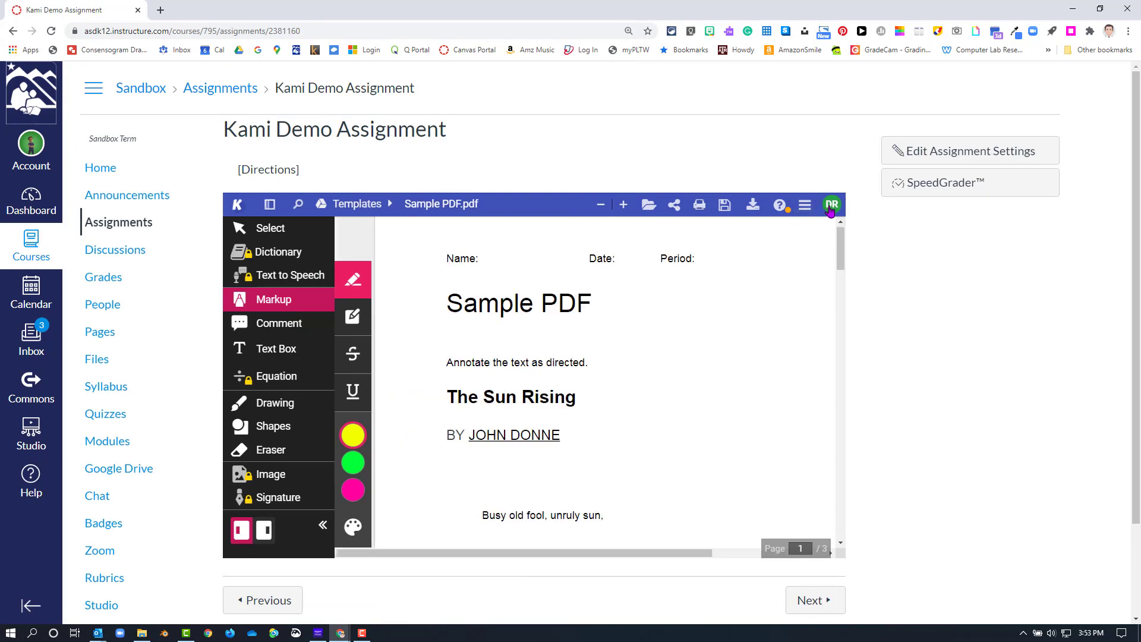
- Highlight the lines "Through windows, and through curtains call on us?", "Saucy pedantic wretch, go chide" and "Why dost thou thus," in yellow
scroll(525, 336, "down", 5)
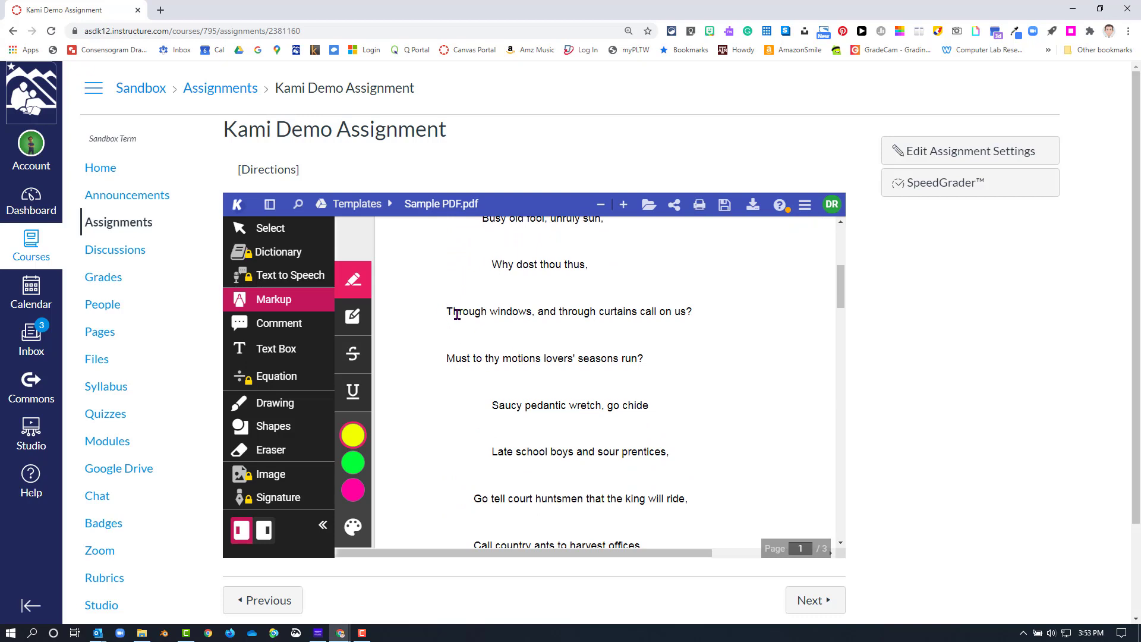
left_click_drag(457, 314, 694, 312)
mouse_move(354, 435)
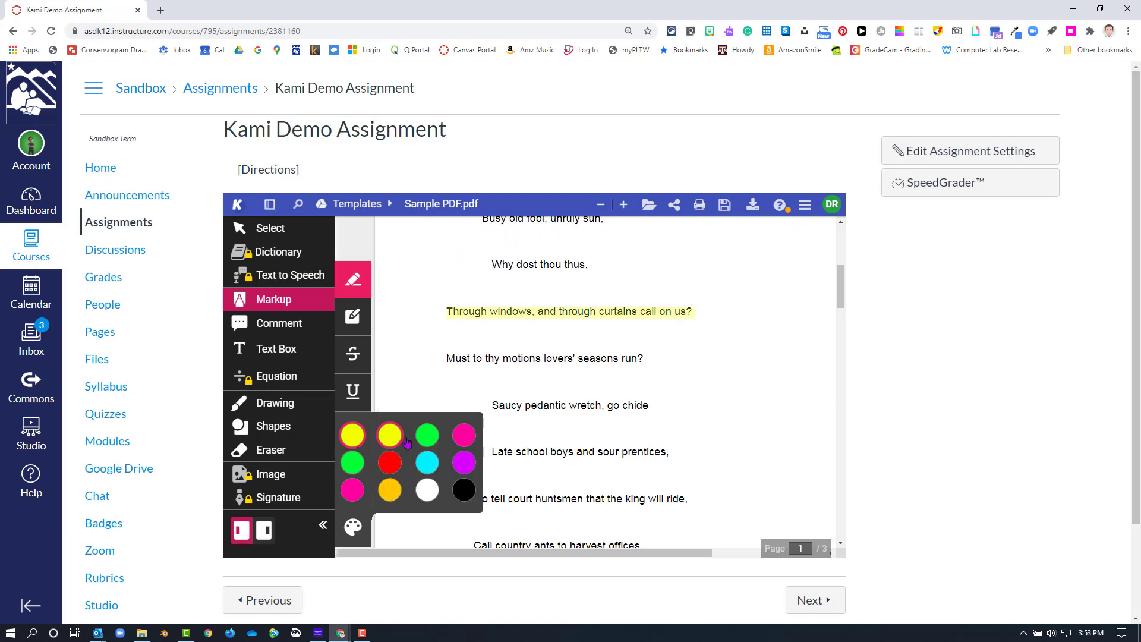
left_click_drag(482, 406, 654, 407)
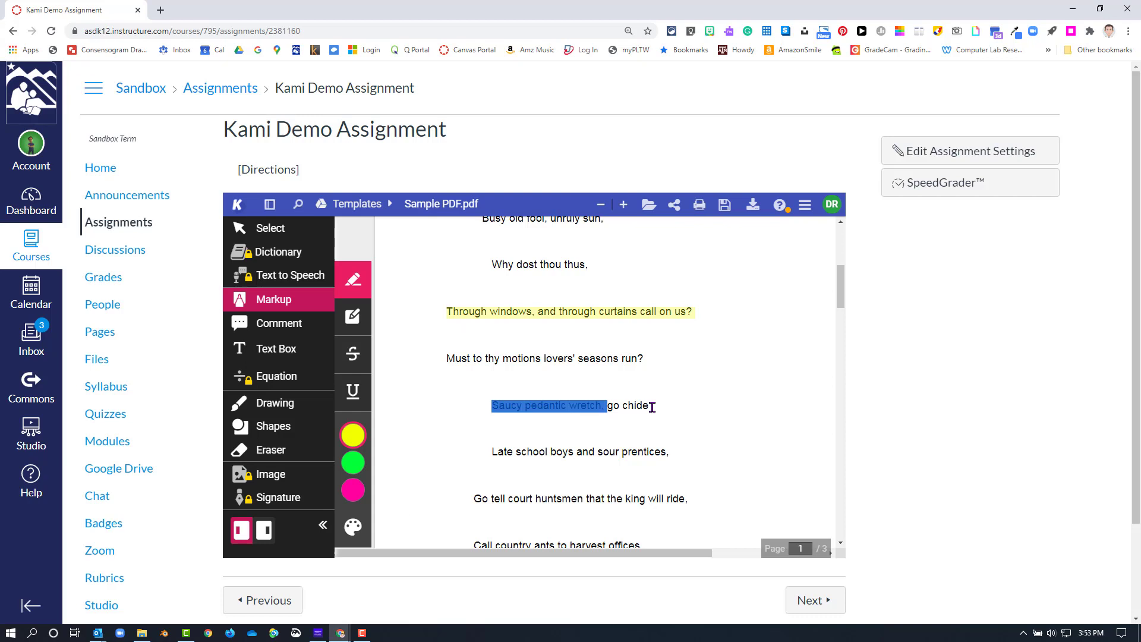
left_click(355, 402)
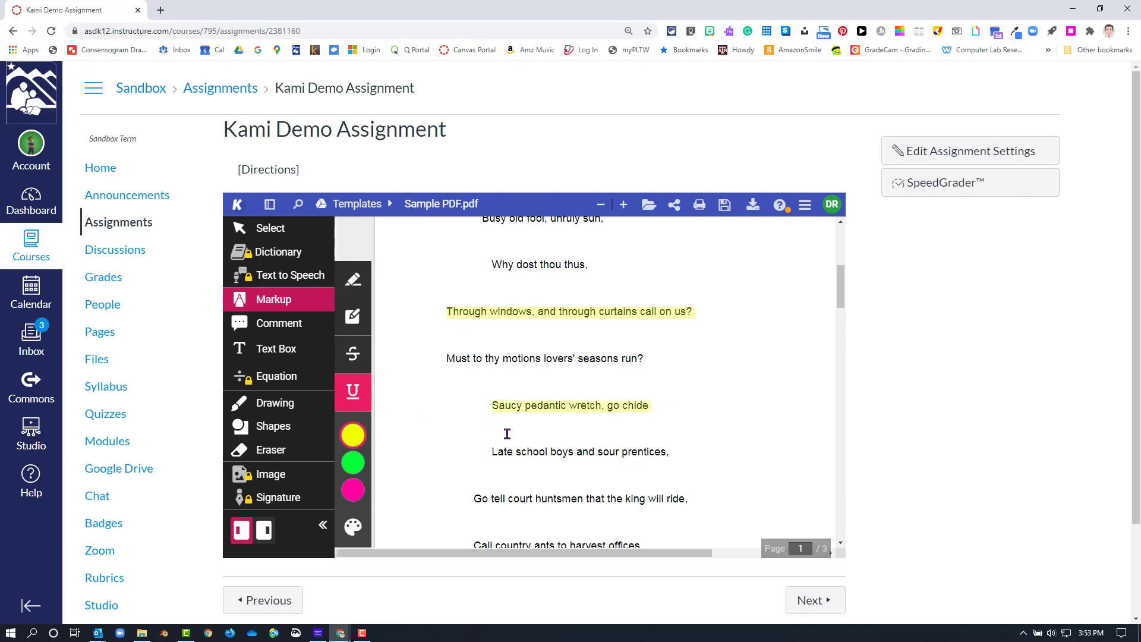
left_click(353, 279)
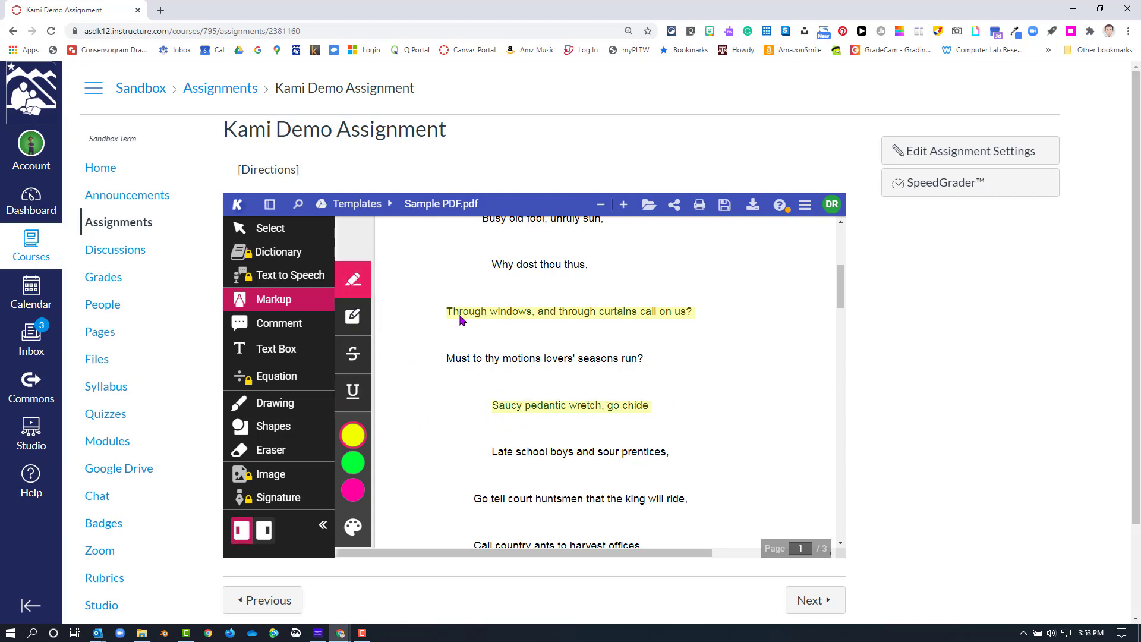
left_click_drag(532, 264, 594, 265)
- Switch the highlight colour to green, then draw a black ellipse around the words "Through windows," with the Shapes tool
scroll(356, 422, "down", 1)
left_click(353, 403)
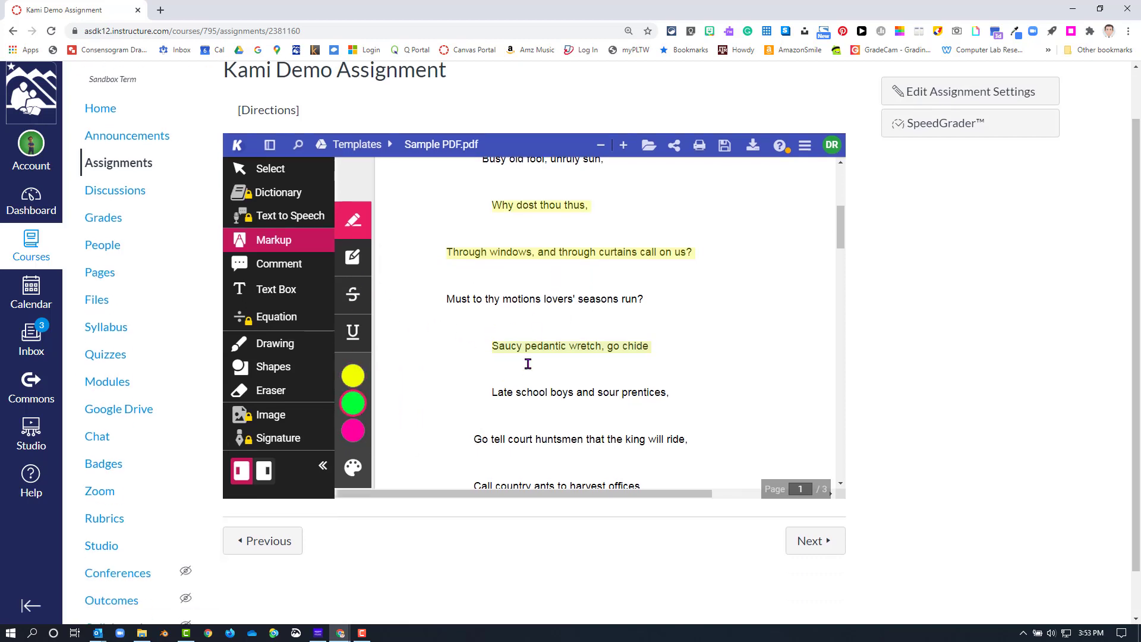
left_click(261, 367)
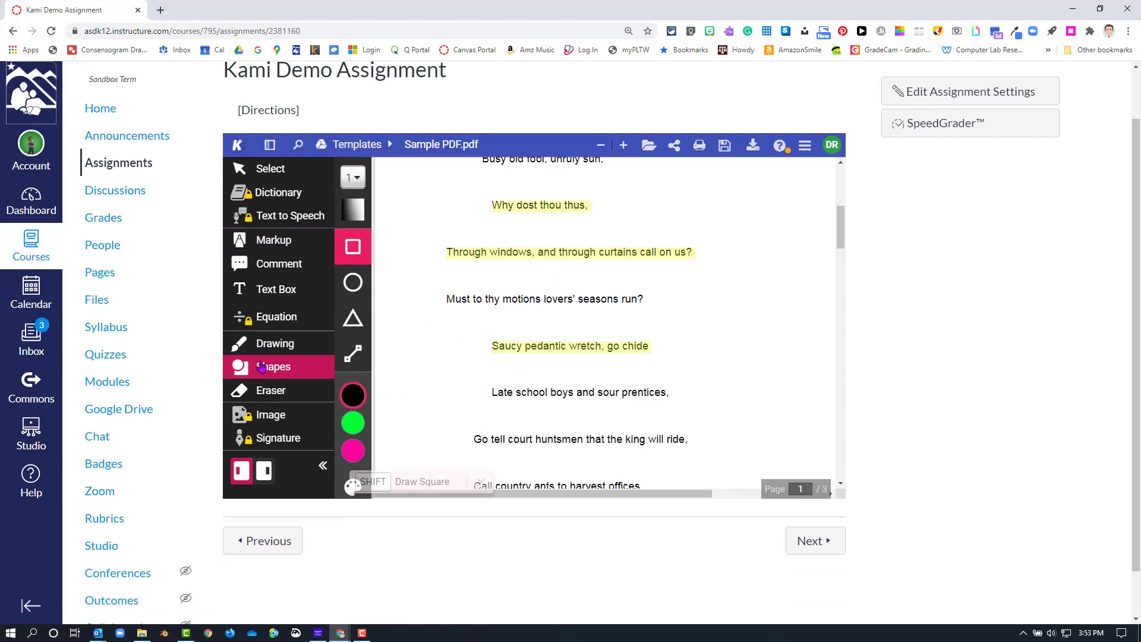
left_click(353, 282)
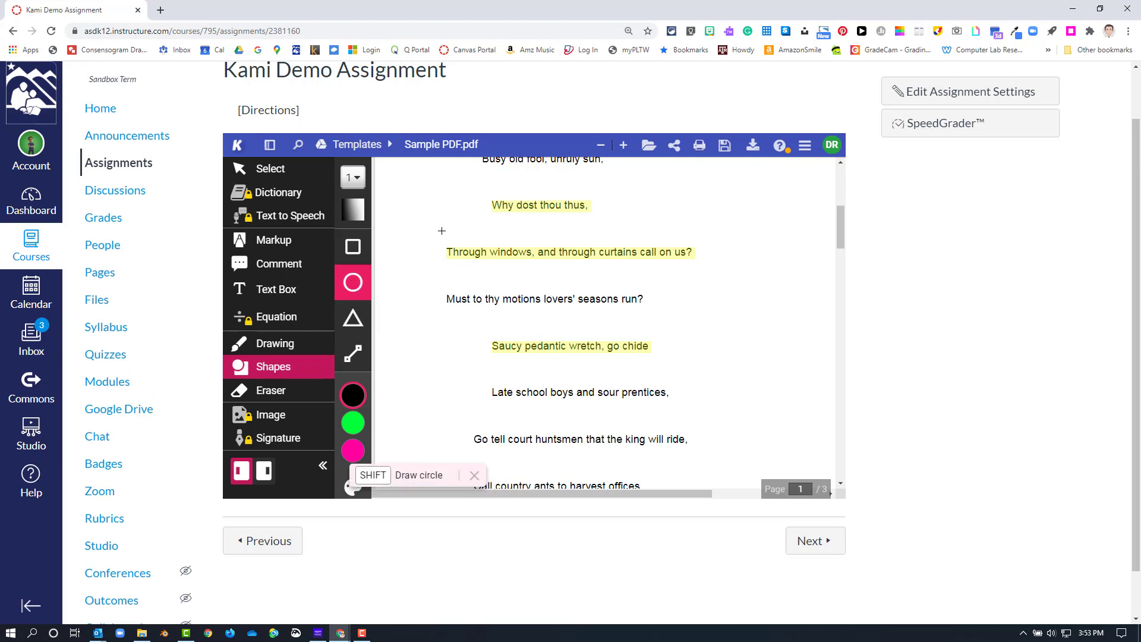
mouse_move(441, 229)
left_mouse_down()
mouse_move(513, 281)
mouse_move(537, 283)
left_mouse_up()
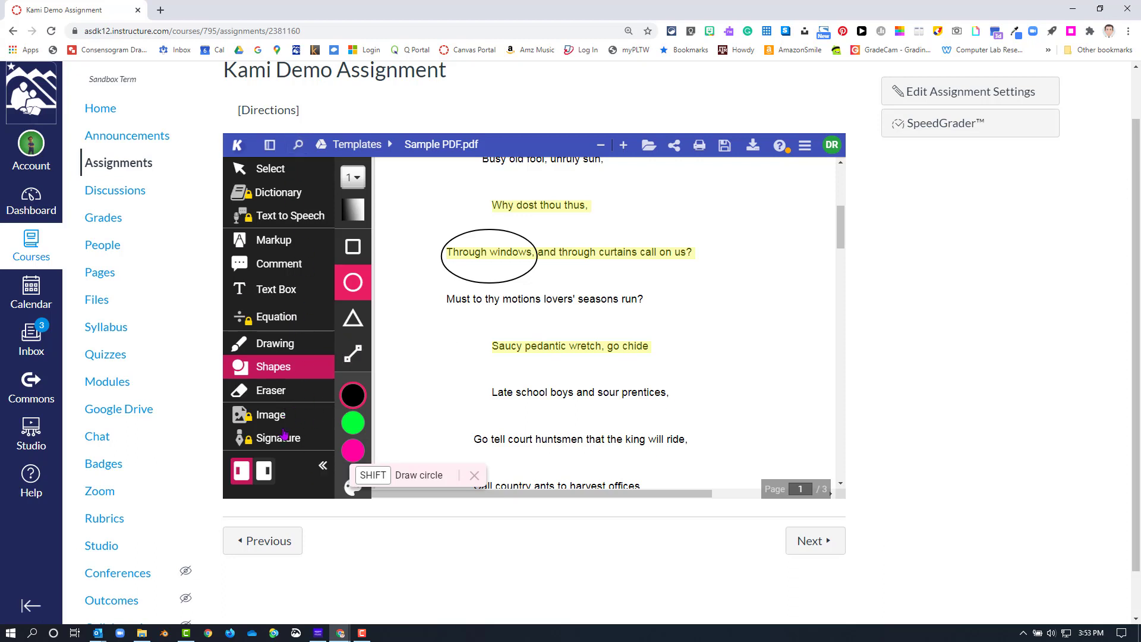
scroll(297, 392, "up", 1)
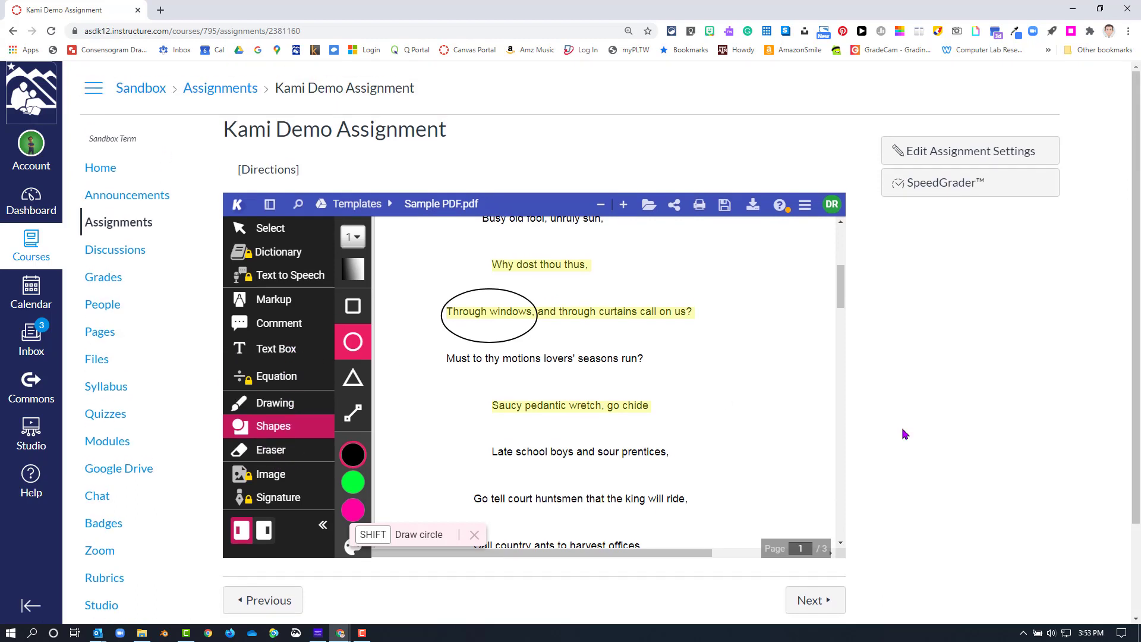
scroll(902, 434, "down", 2)
scroll(625, 360, "up", 3)
scroll(626, 359, "up", 5)
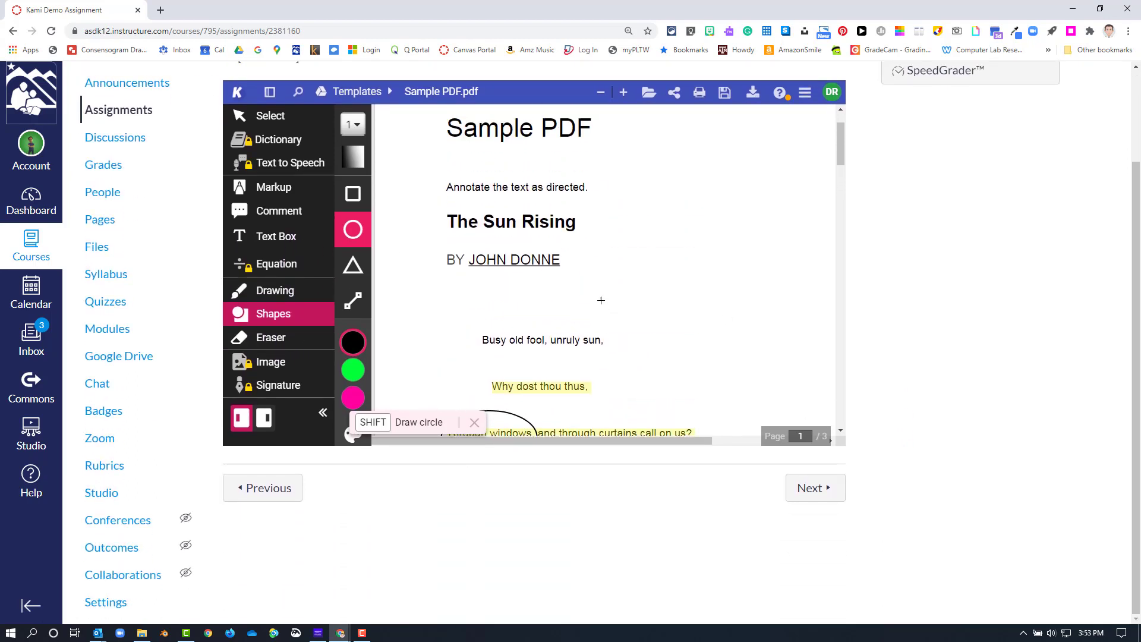
scroll(599, 292, "down", 2)
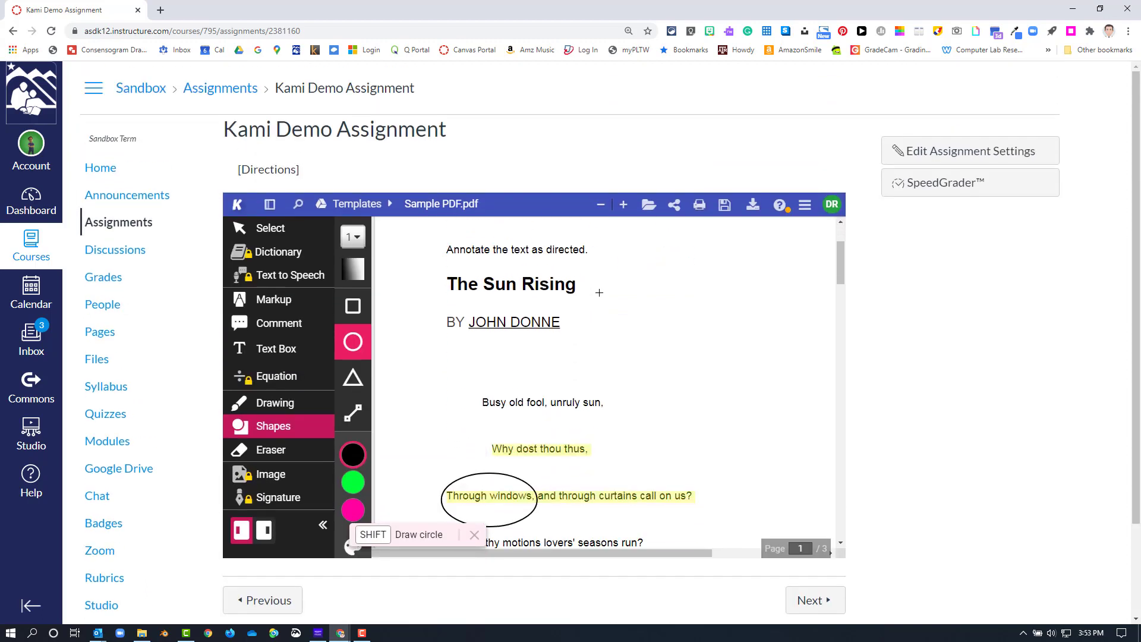